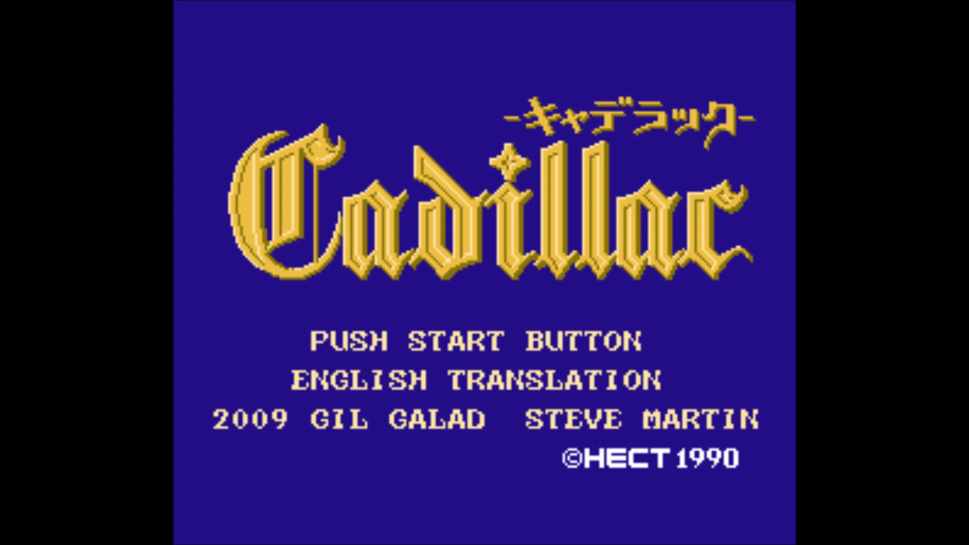
- Skip past the Cadillac title screen with Start
key(Return)
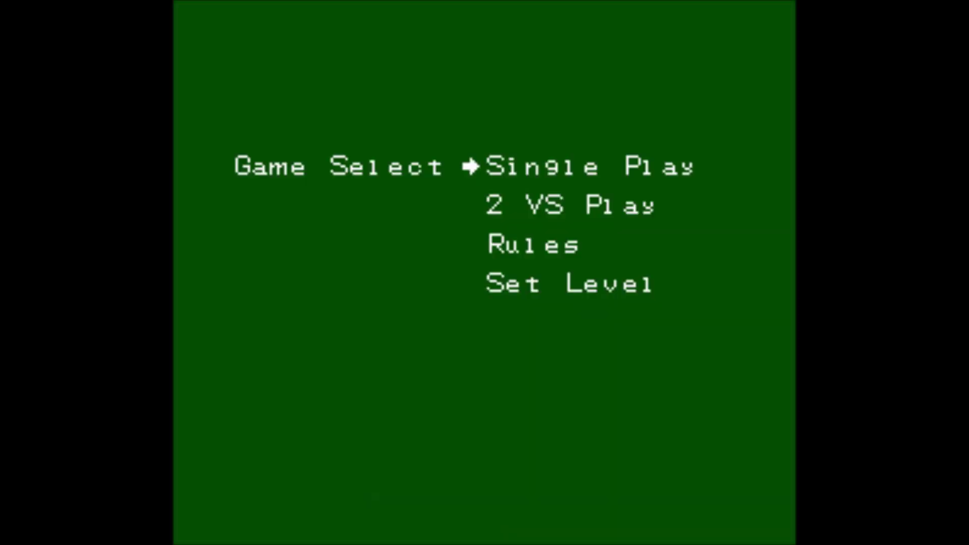
- Choose Single Play and accept the $500 ante to begin round 1
key(Return)
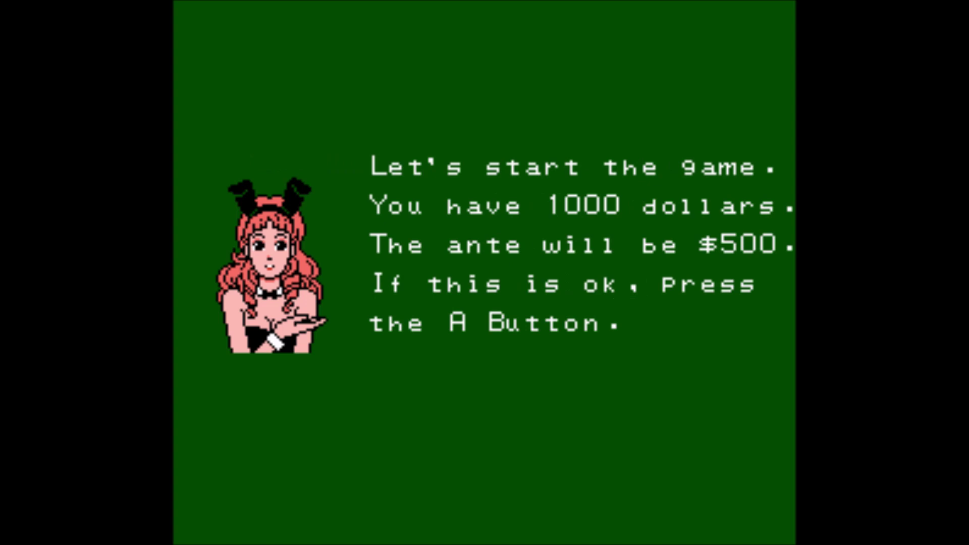
key(Return)
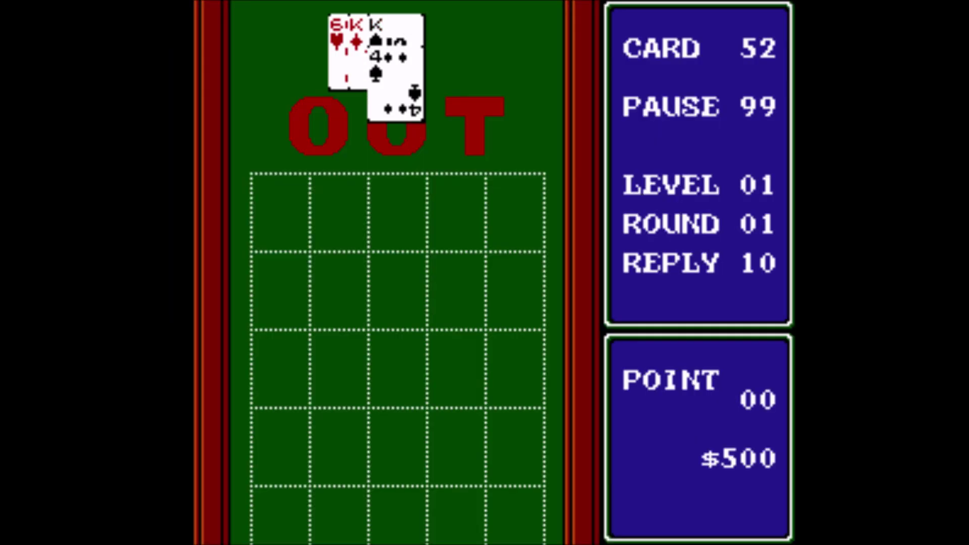
- Place the 4♠ in column one, then the K♦, 6♥, 2♥ and 9♦ rightward
key(Left)
key(Left)
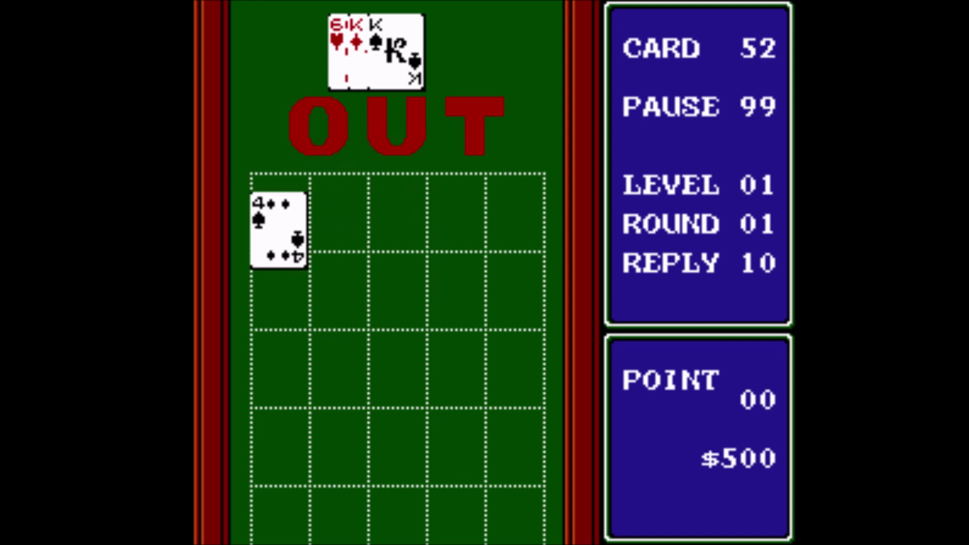
key(Down)
key(Down)
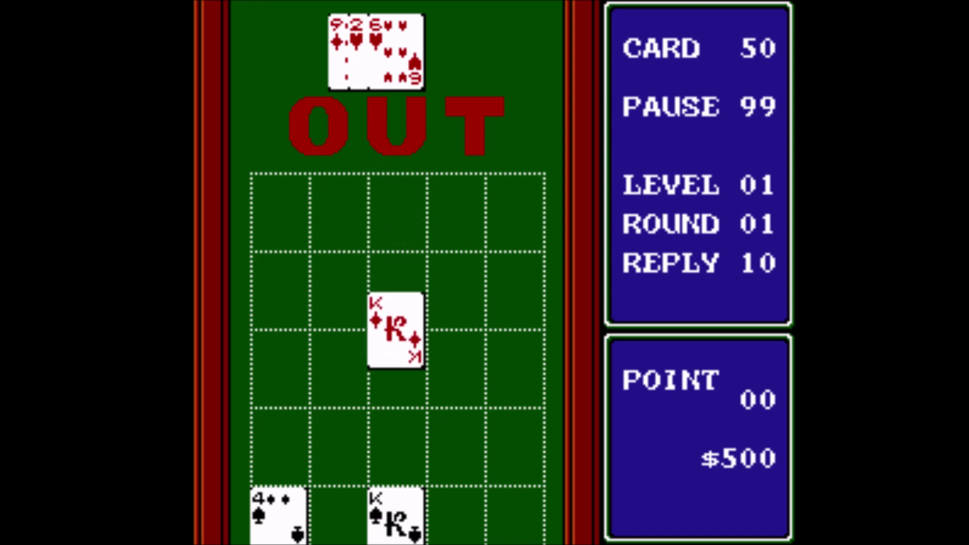
key(Right)
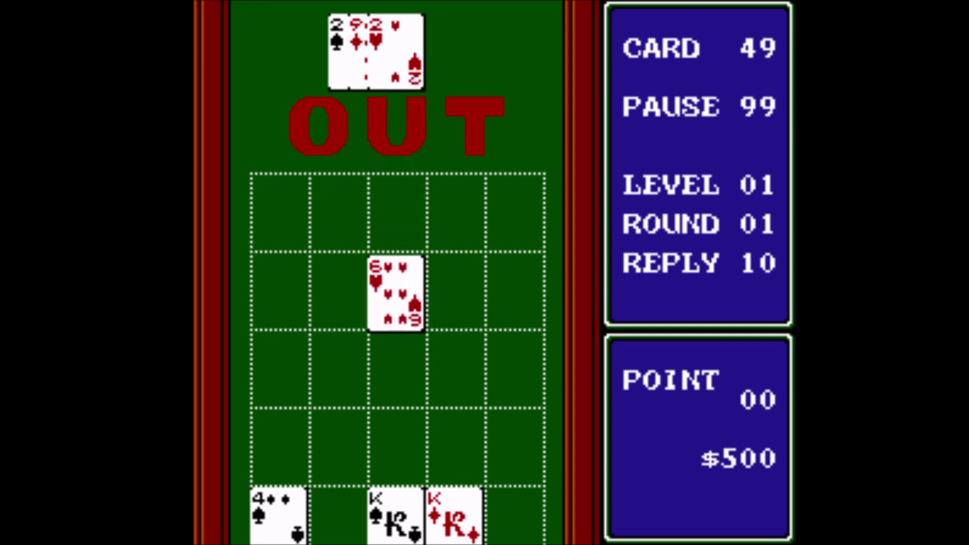
key(Right)
key(Right)
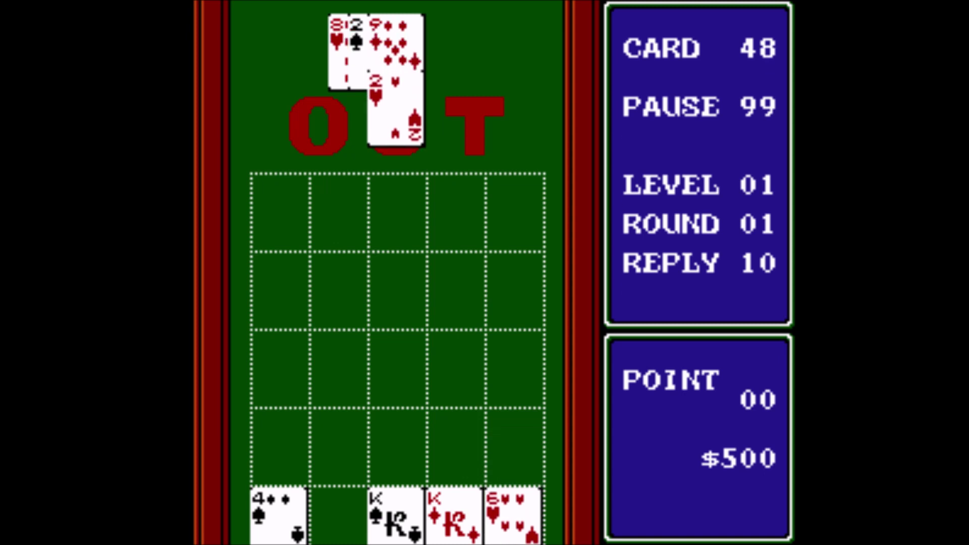
key(Right)
key(Right)
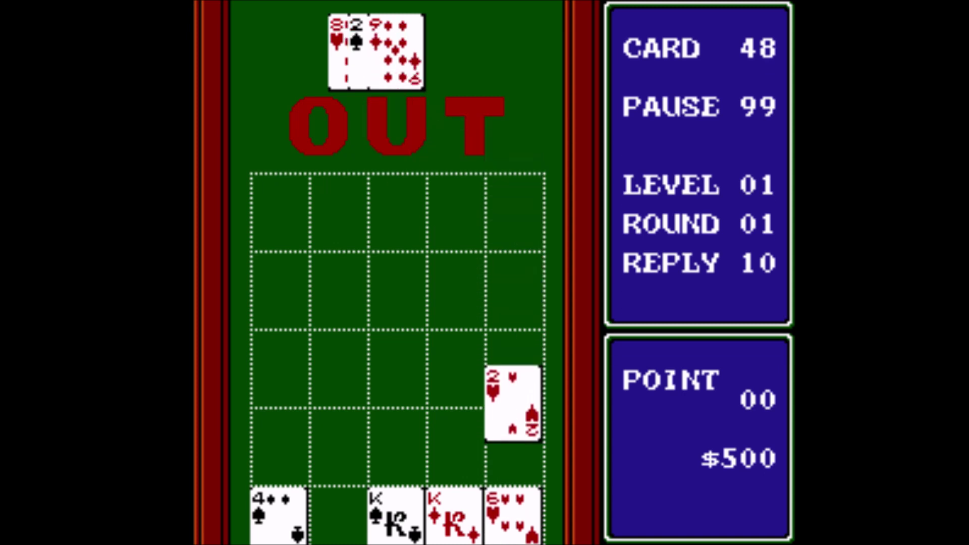
key(Right)
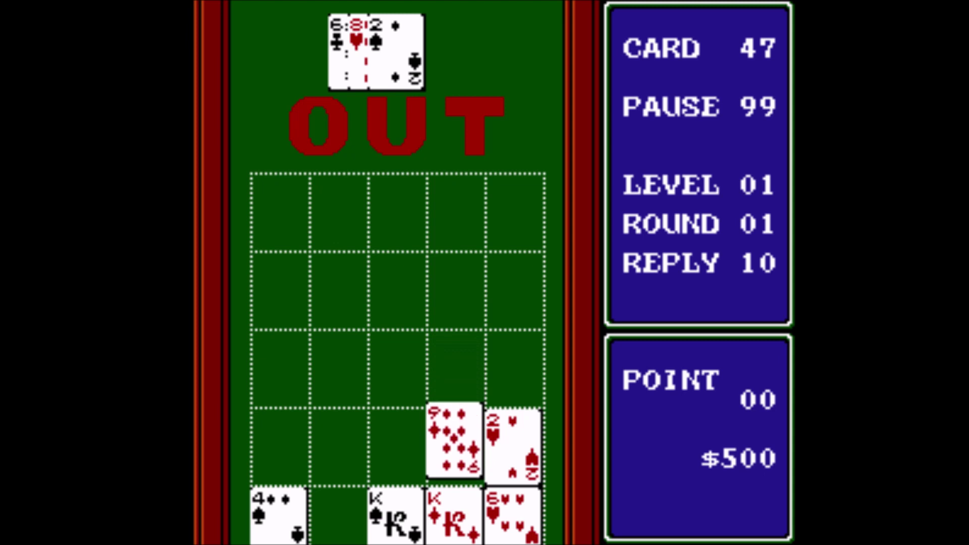
- Place the 2♠ in column one, 8♥ in column five, then the 6♣ and 7♦
key(Left)
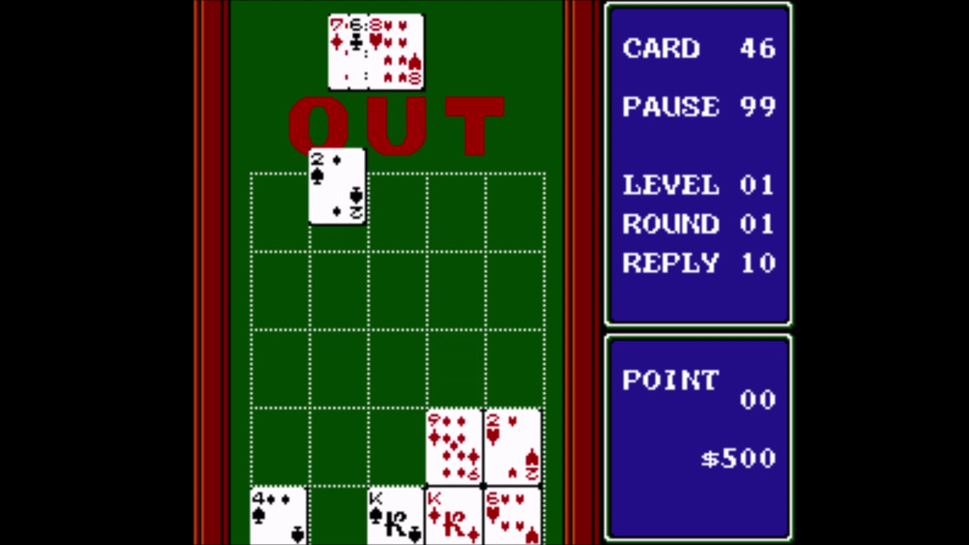
key(Left)
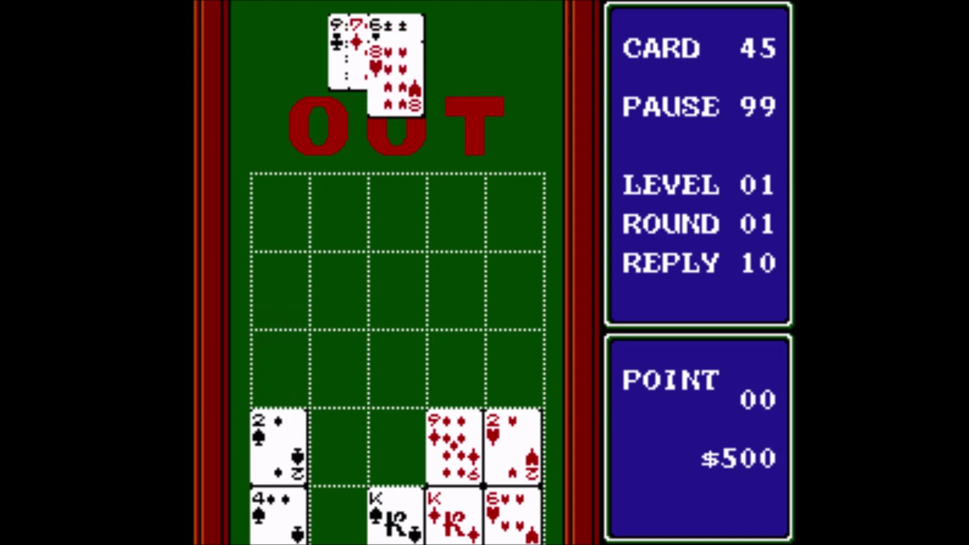
key(Right)
key(Right)
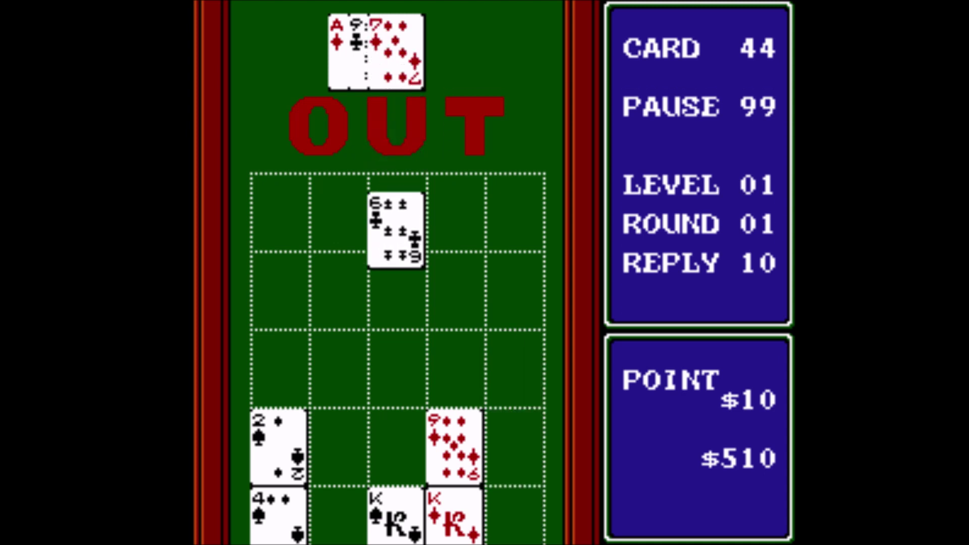
key(Right)
key(Right)
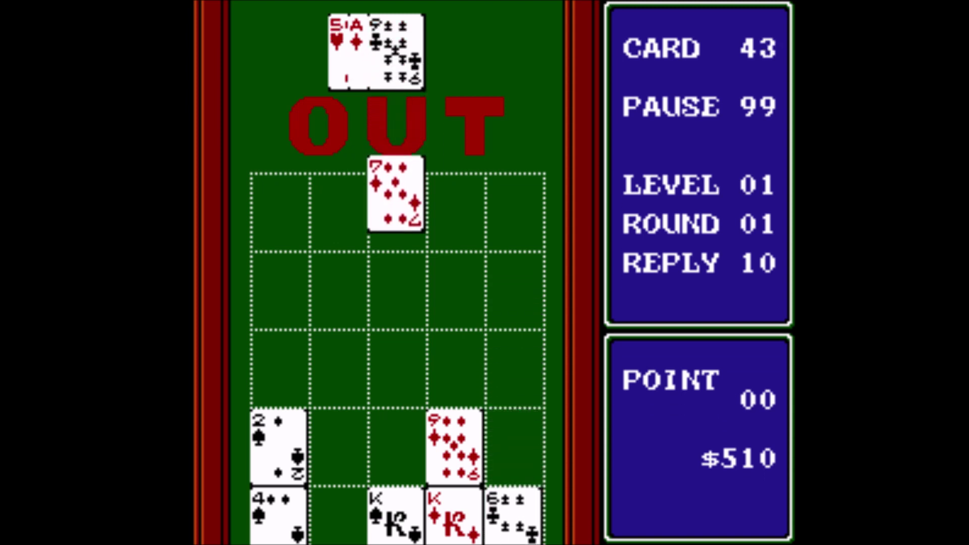
key(Right)
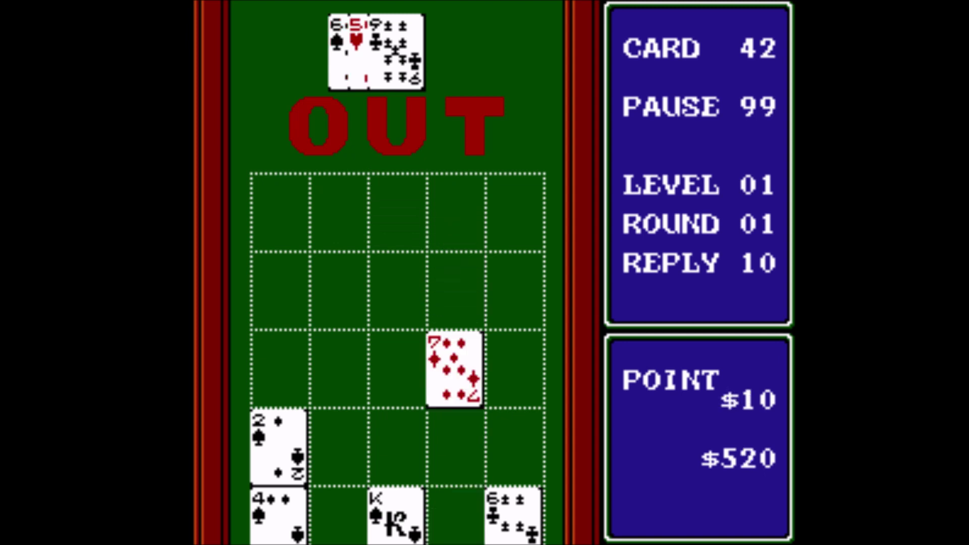
- Place the 9♣ in column five, A♦ in column four, 5♥ in column two, and steer the 6♠ left
key(Right)
key(Right)
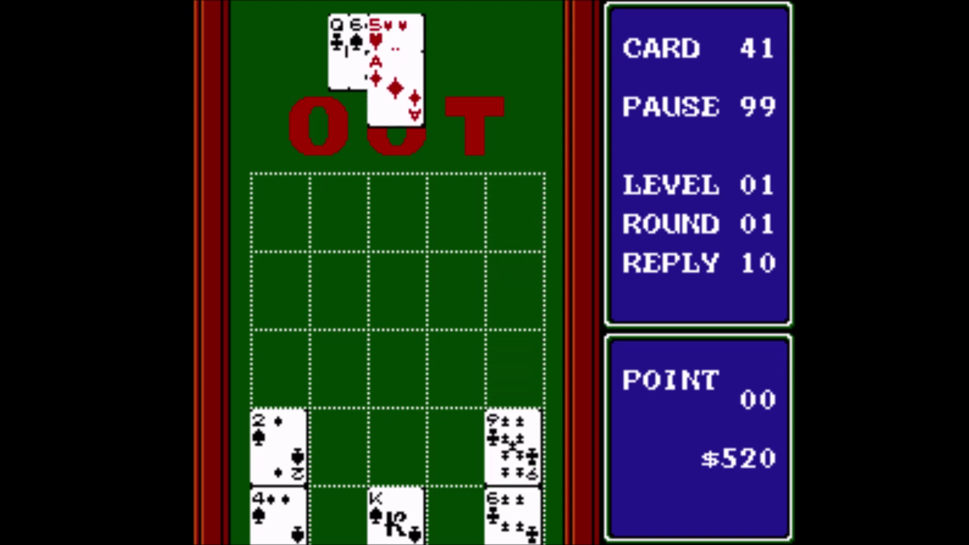
key(Right)
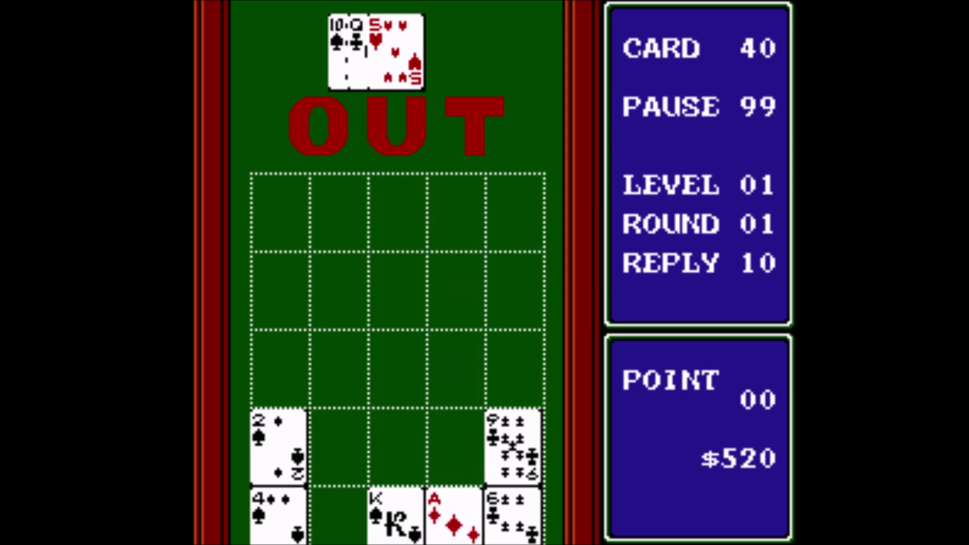
key(Left)
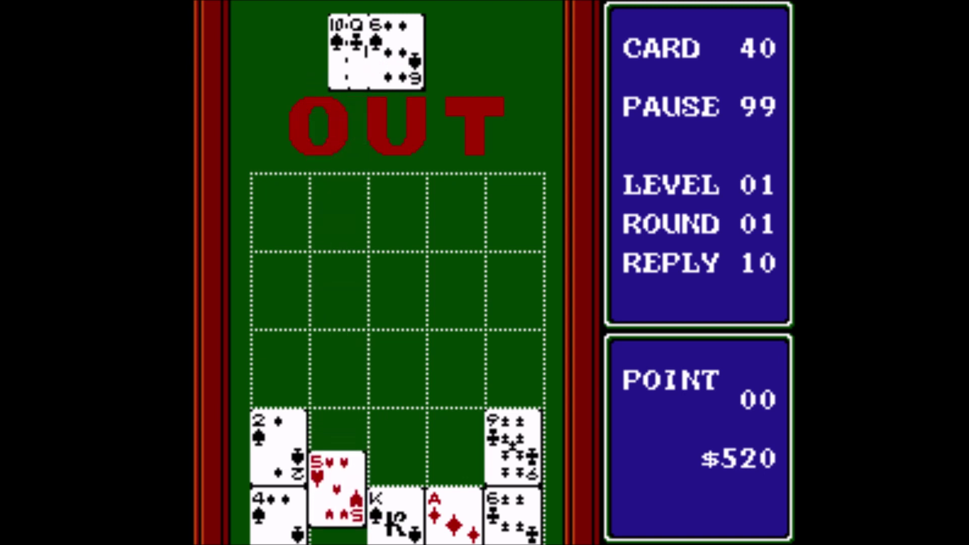
key(Left)
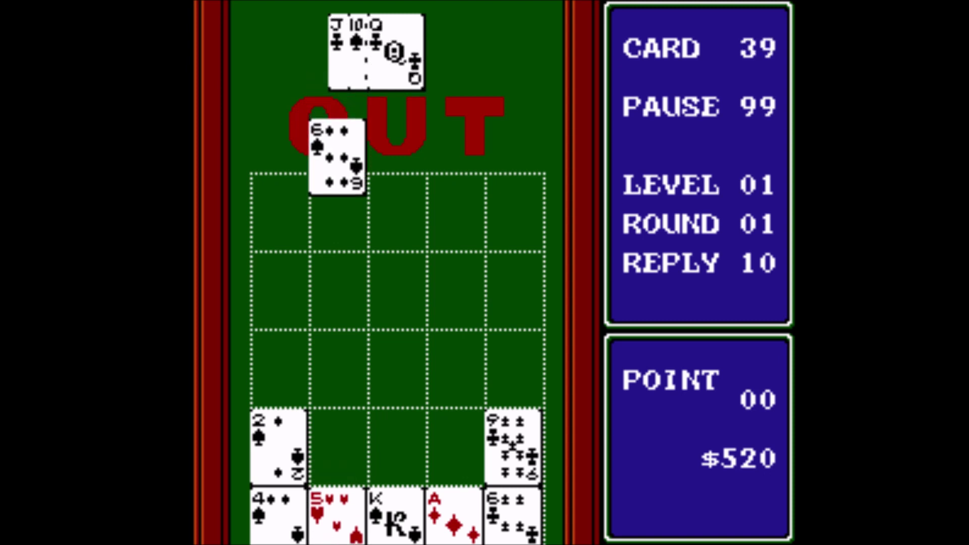
key(Left)
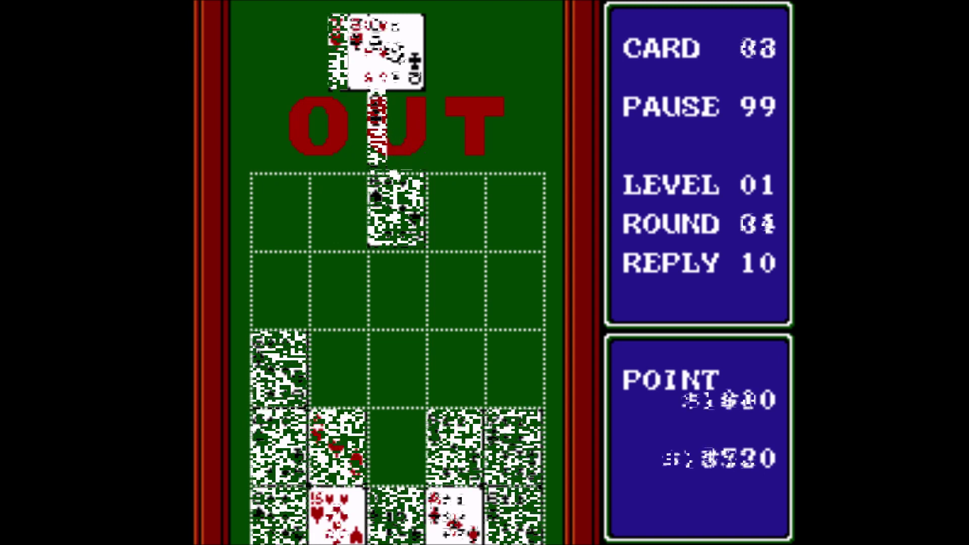
- Put the 6♠ in column one, then fast-drop the 2♣ onto clubs and the 6♥ onto the A♥
key(Left)
key(Left)
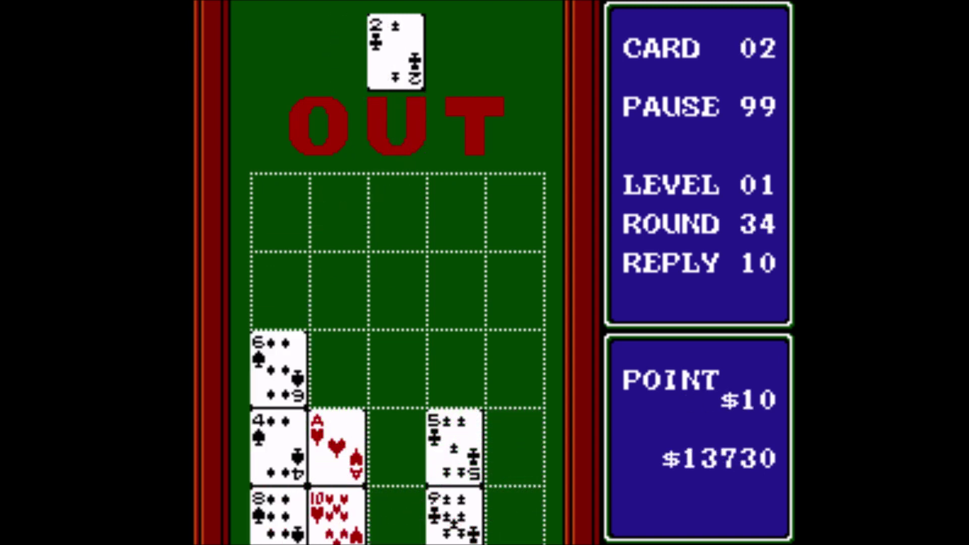
key(Right)
key(Down)
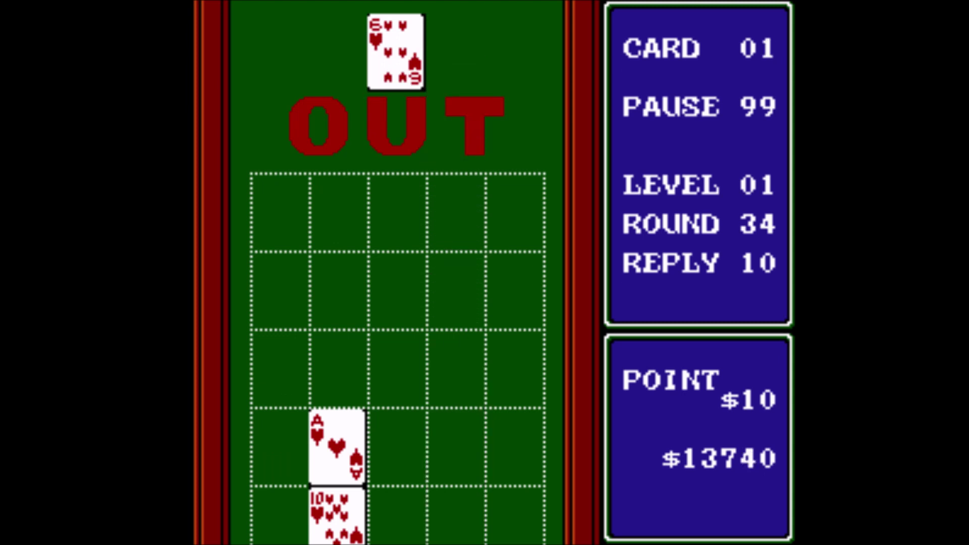
key(Left)
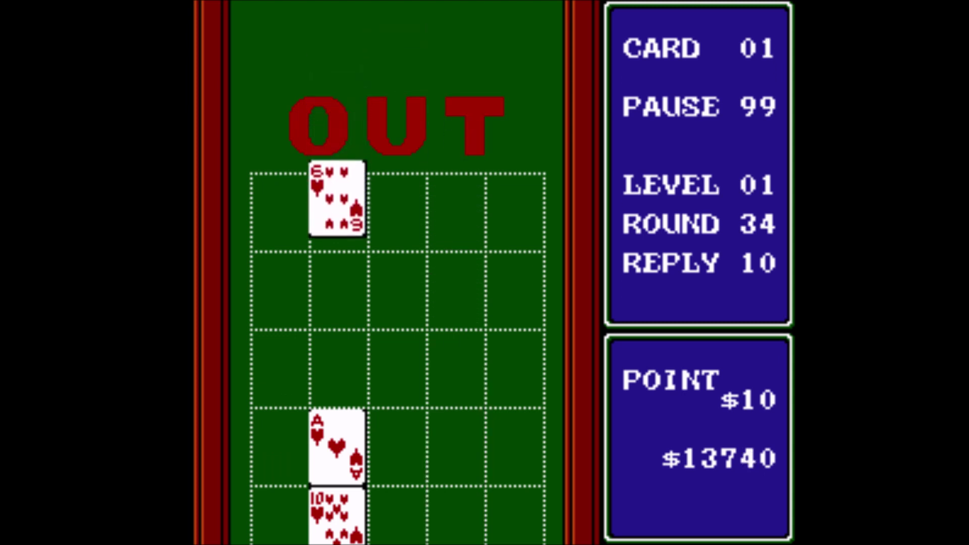
key(Down)
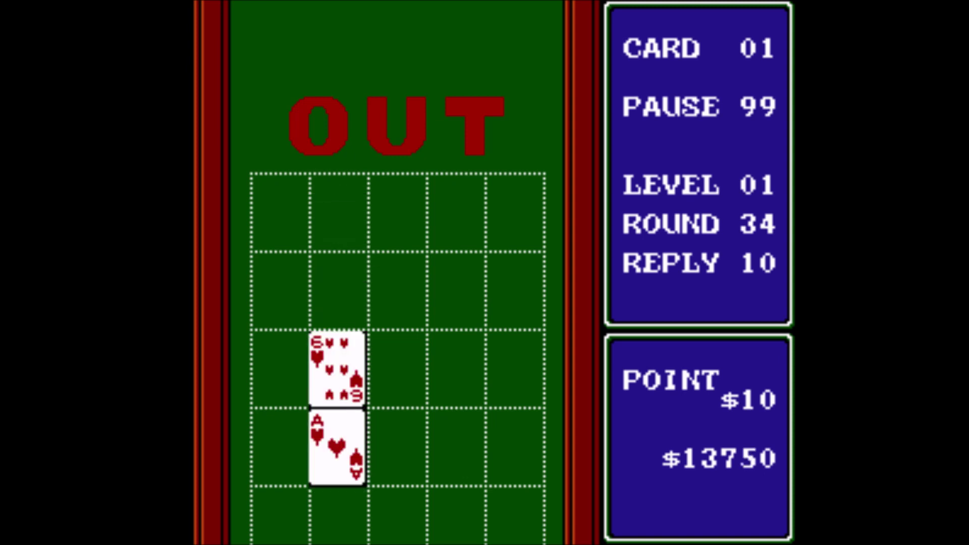